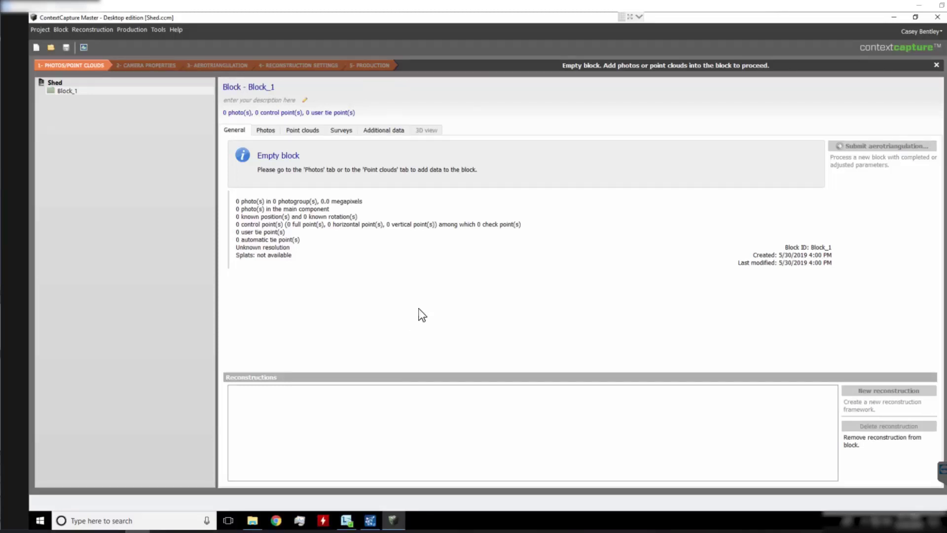
Check the default job queue directory in the ContextCapture Settings configuration on the master computer
left_click(40, 520)
type("sett")
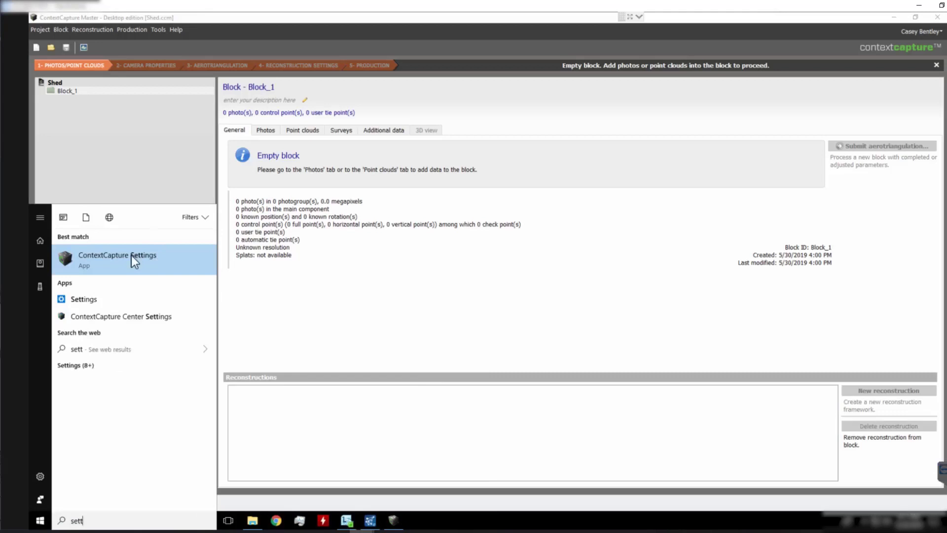
left_click(128, 260)
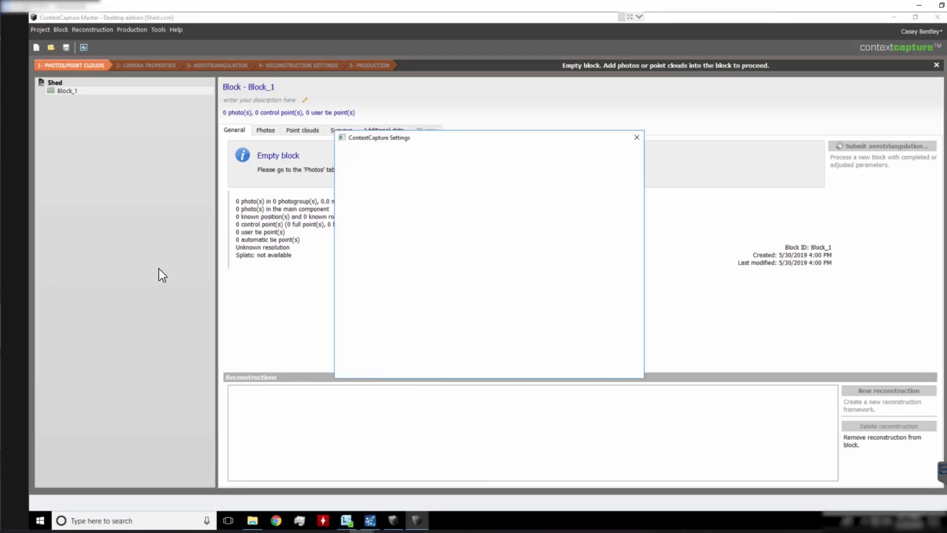
left_click(390, 156)
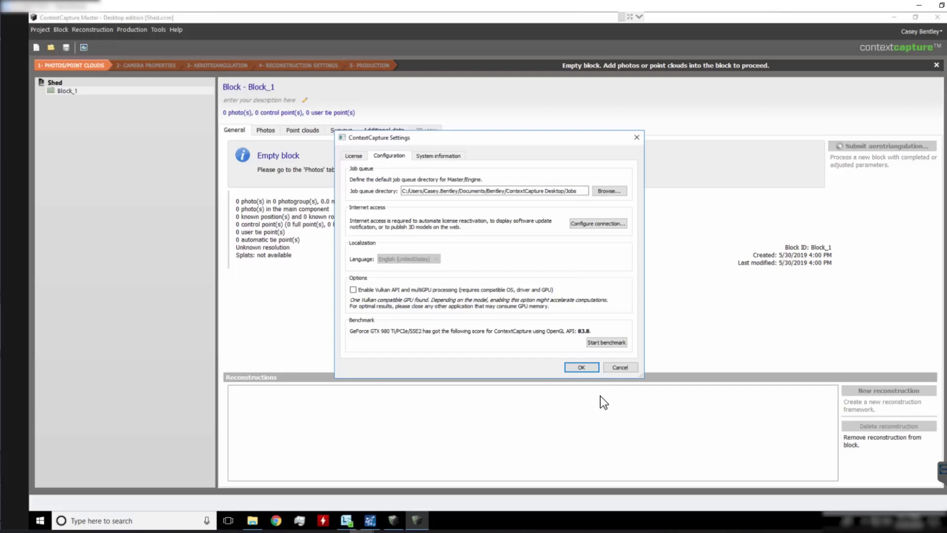
left_click(582, 367)
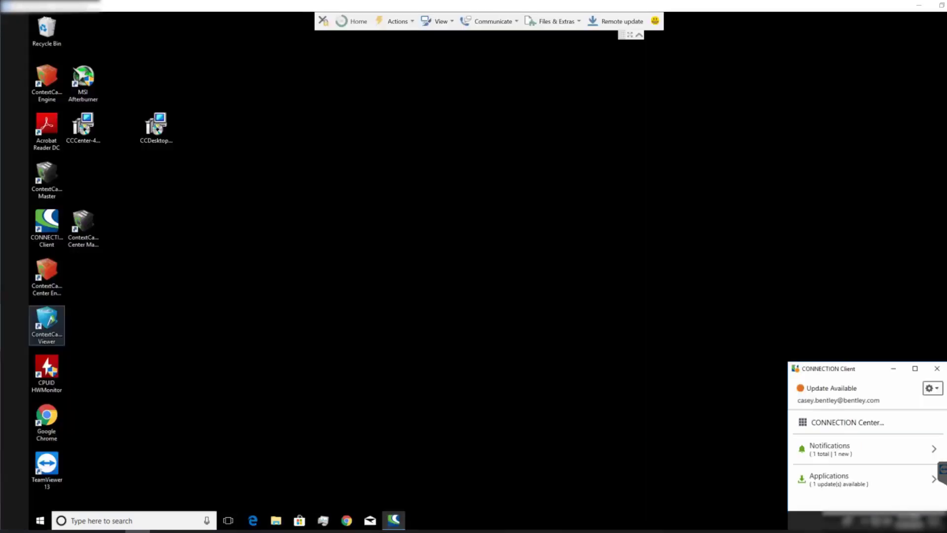
On the second computer, set the ContextCapture job queue directory to the master computer's Jobs folder via its network path
left_click(40, 521)
type("sett")
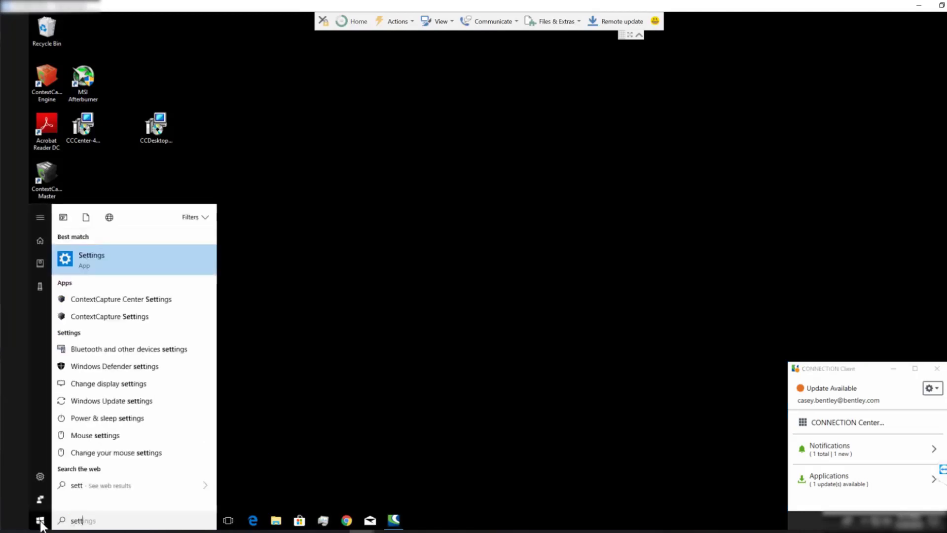
left_click(144, 316)
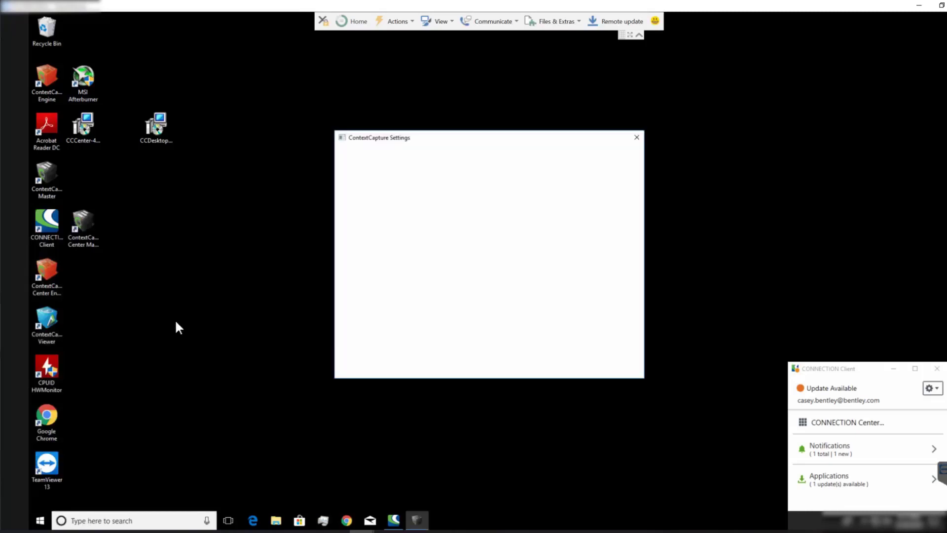
left_click(393, 157)
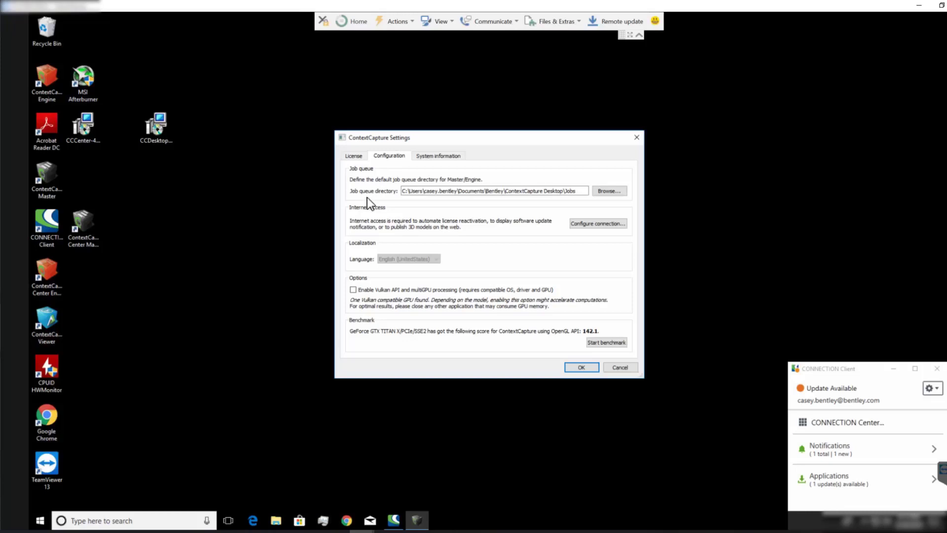
left_click(609, 192)
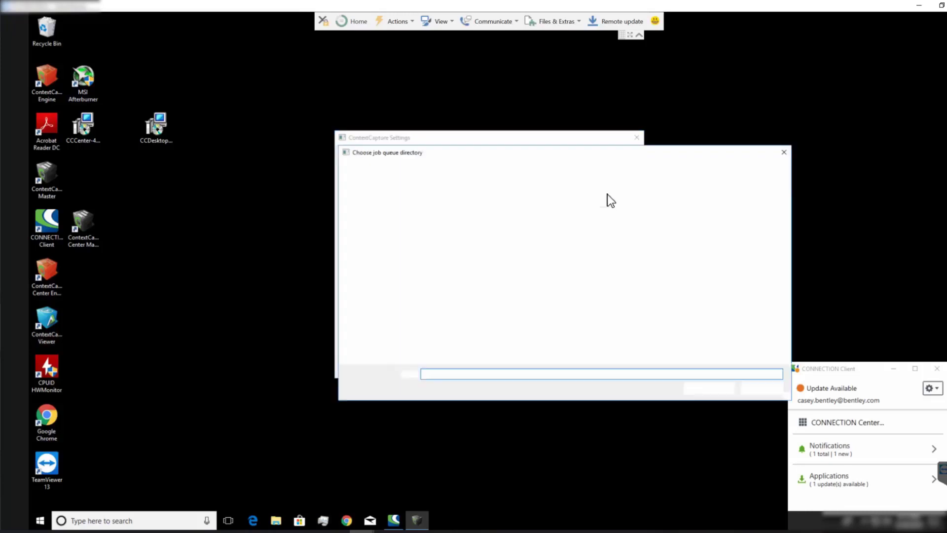
left_click(606, 170)
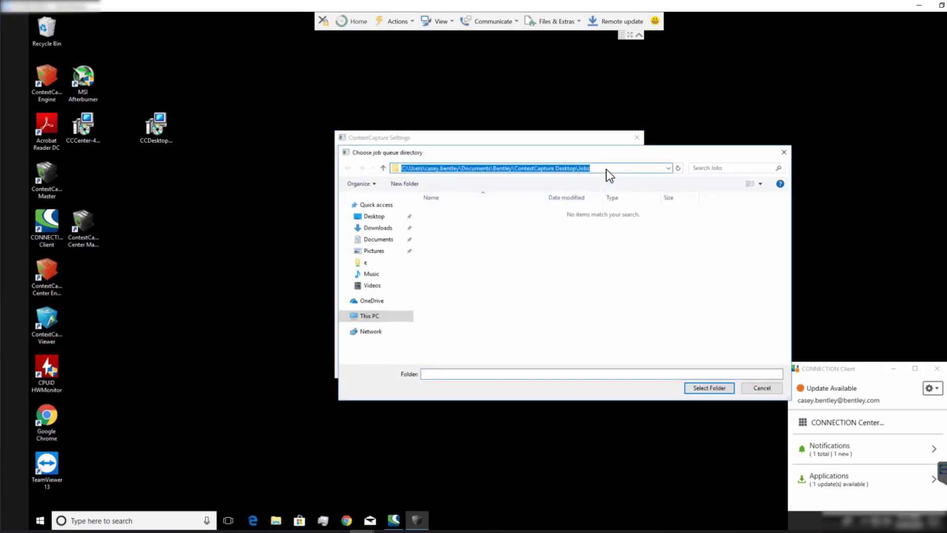
type("\\\\")
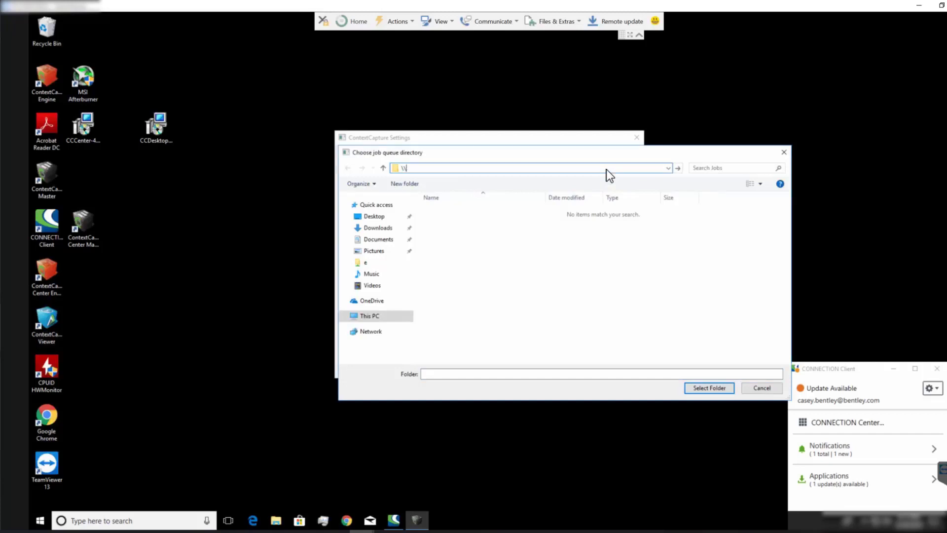
type("PC610")
left_click(709, 388)
left_click(582, 368)
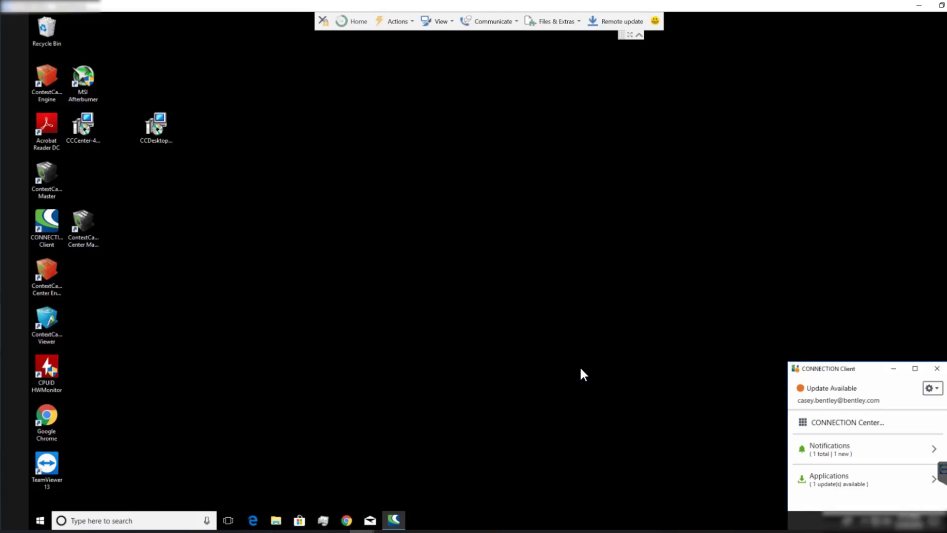
Start ContextCapture Engine on the second computer and on the master computer, minimizing the master's engine window
double_click(44, 74)
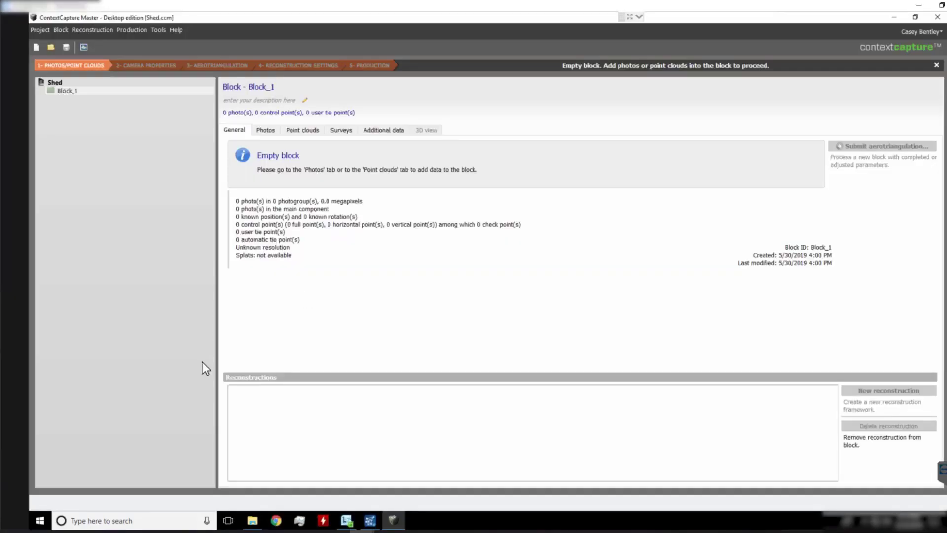
left_click(41, 521)
type("eng")
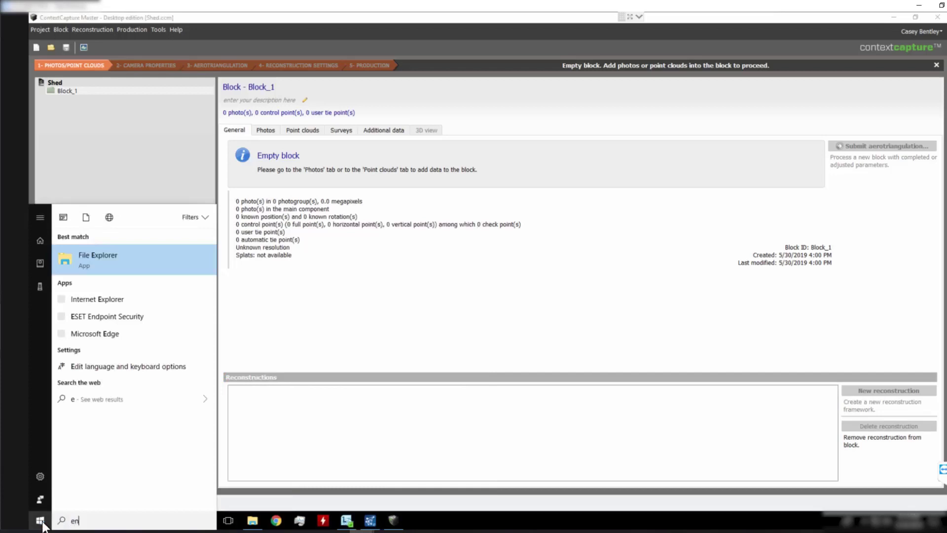
key("Down")
key("Down")
key("Down")
key("Down")
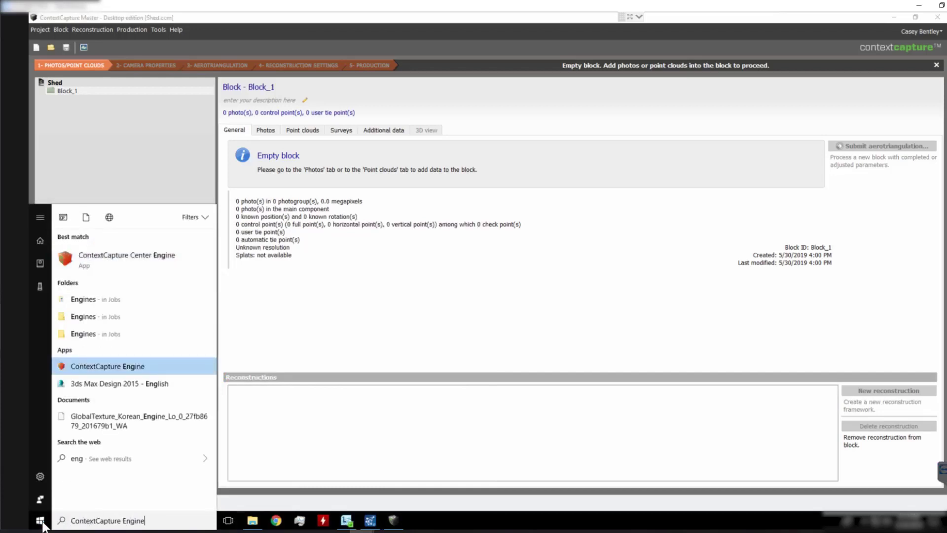
key("Return")
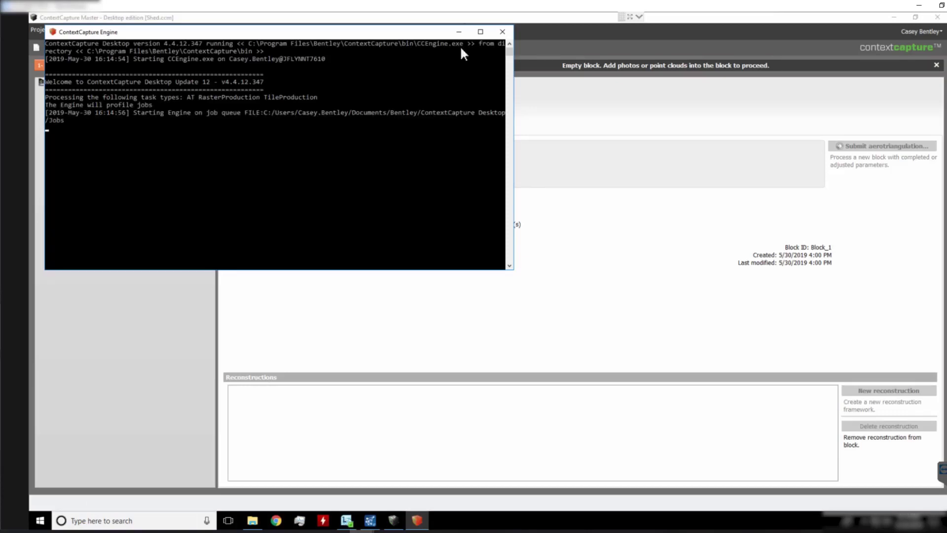
left_click(459, 31)
Check the number of engines on the job queue in ContextCapture Master's job queue monitor
left_click(159, 30)
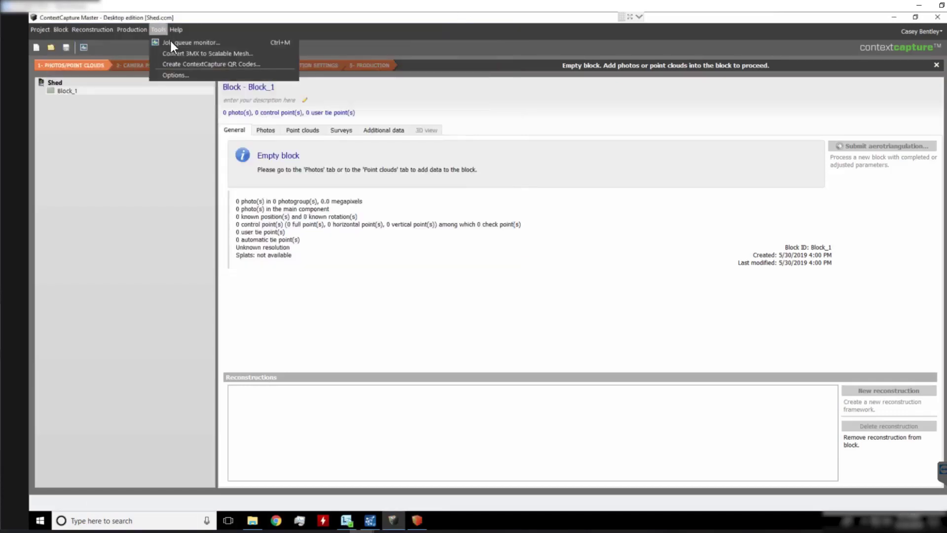
left_click(171, 43)
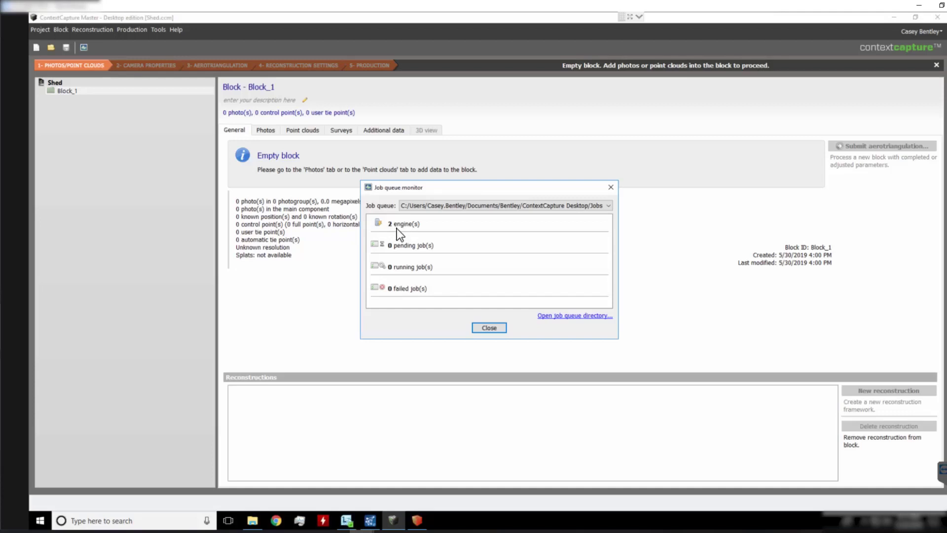
left_click(489, 327)
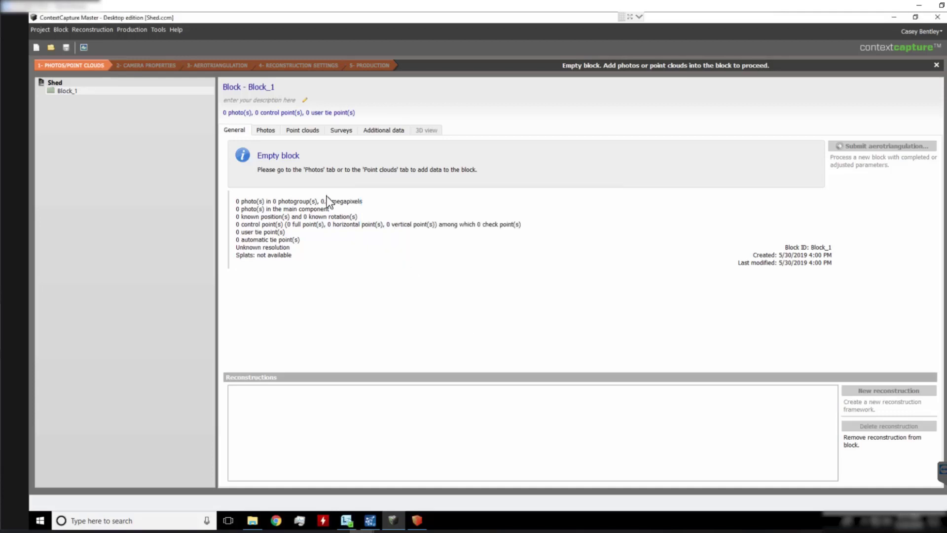
Add all photos from the inner Woodshed Mast folder under Projects\Photos on the network path to Block_1
left_click(265, 130)
left_click(277, 161)
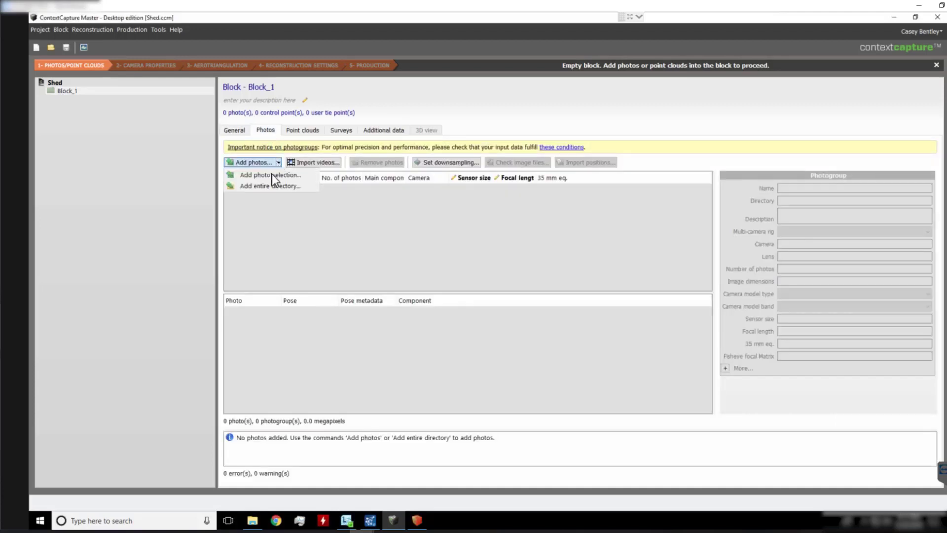
left_click(272, 175)
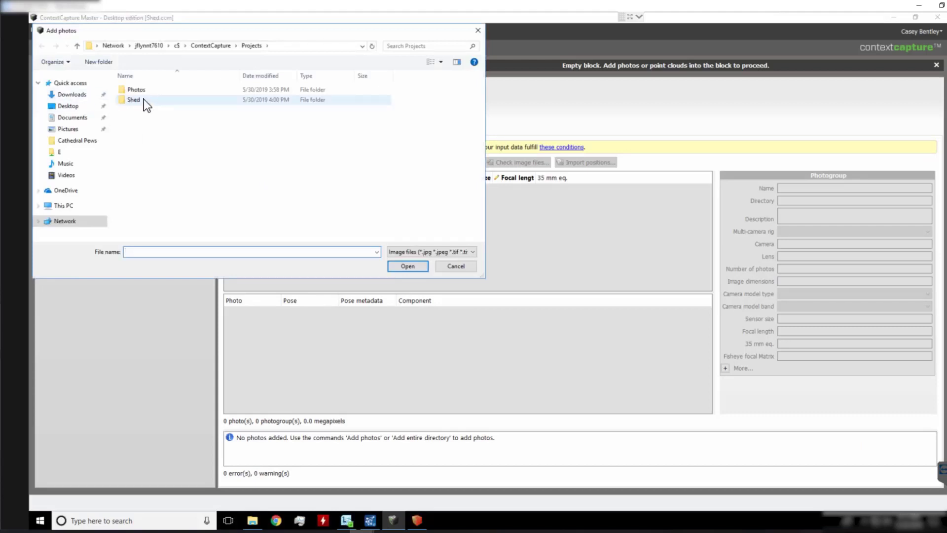
left_click(42, 46)
double_click(142, 88)
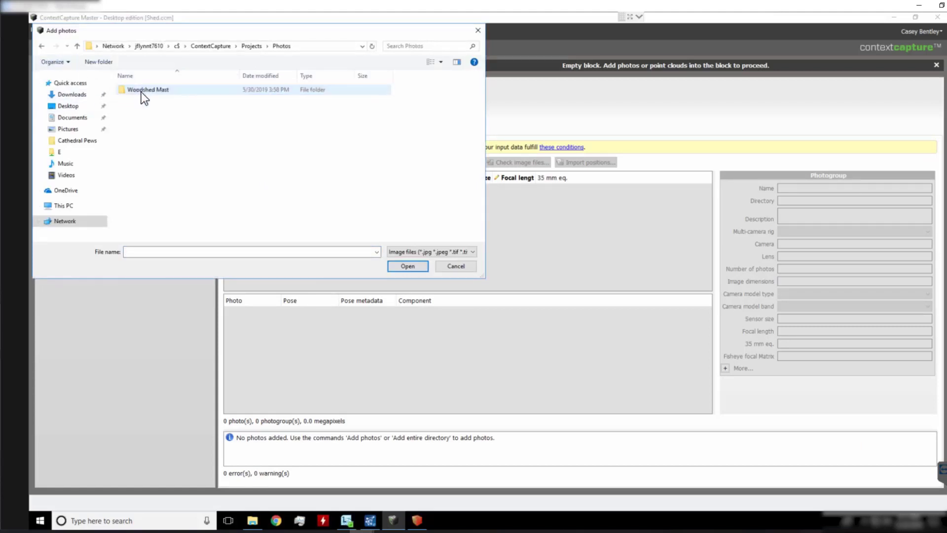
double_click(144, 93)
double_click(158, 92)
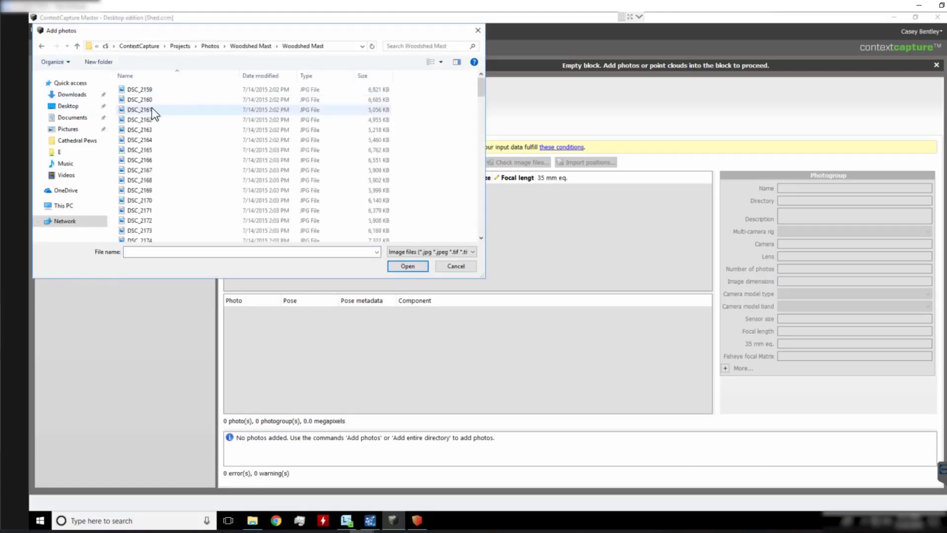
left_click(142, 98)
key("ctrl+a")
left_click(413, 268)
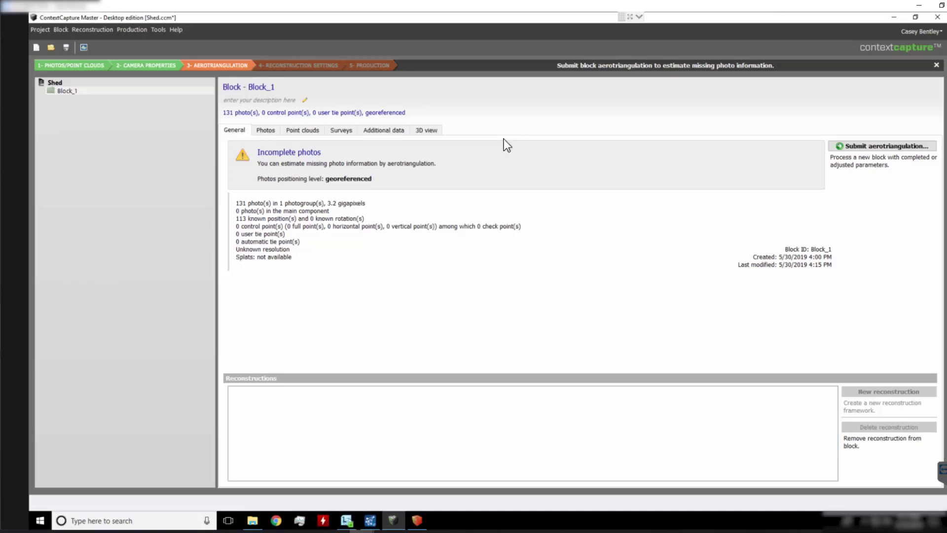
Submit an aerotriangulation of Block_1 with Automatic vertical positioning and the Default settings preset
left_click(893, 148)
left_click(650, 454)
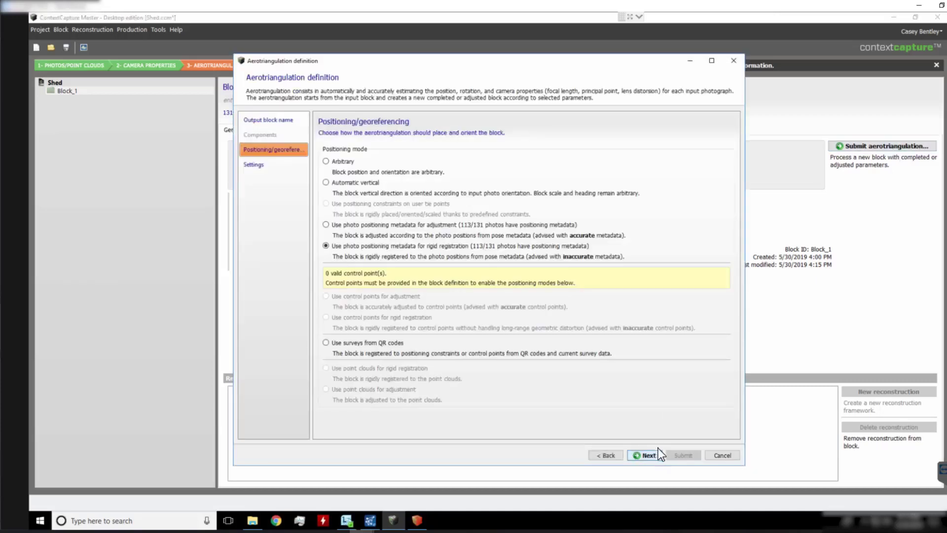
left_click(349, 183)
left_click(646, 454)
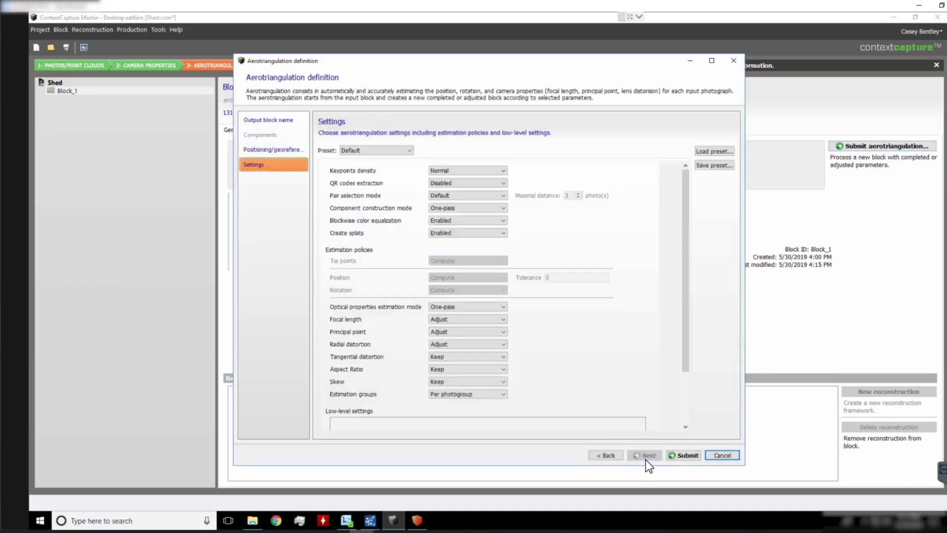
left_click(684, 455)
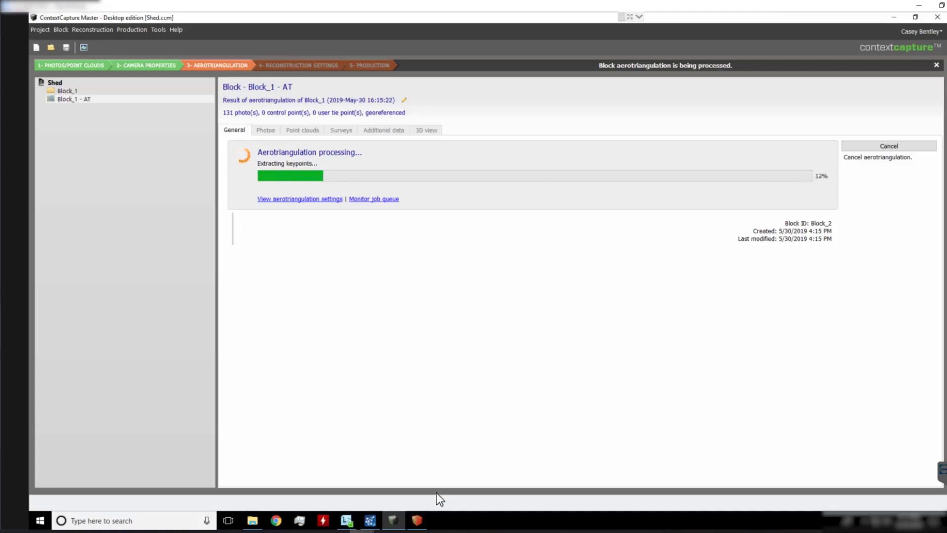
Inspect the task logs in the ContextCapture Engine windows on the master computer and the second computer
left_click(418, 521)
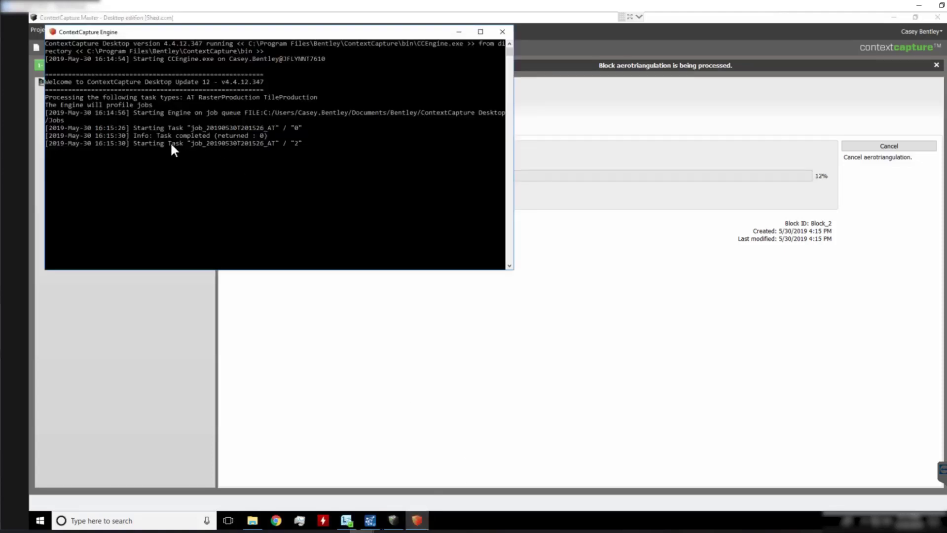
left_click(458, 31)
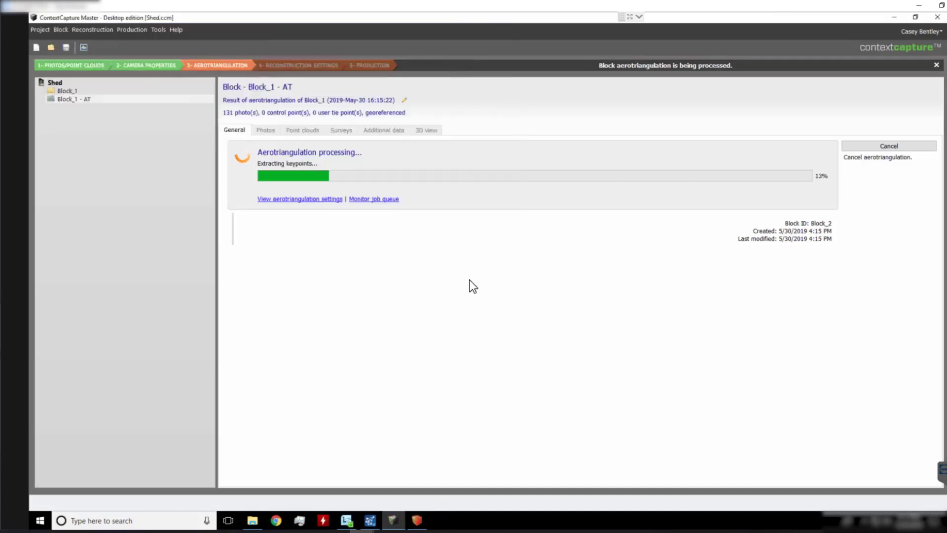
mouse_move(370, 520)
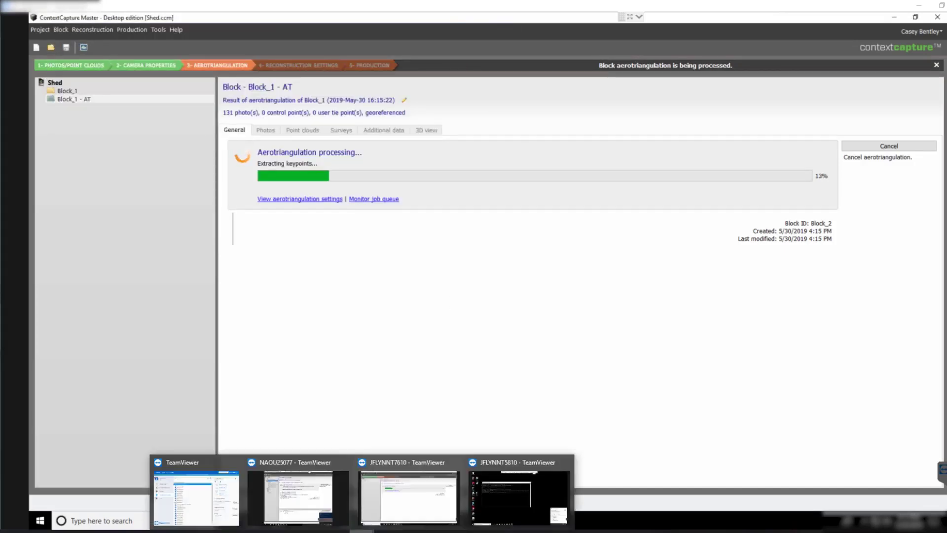
left_click(527, 493)
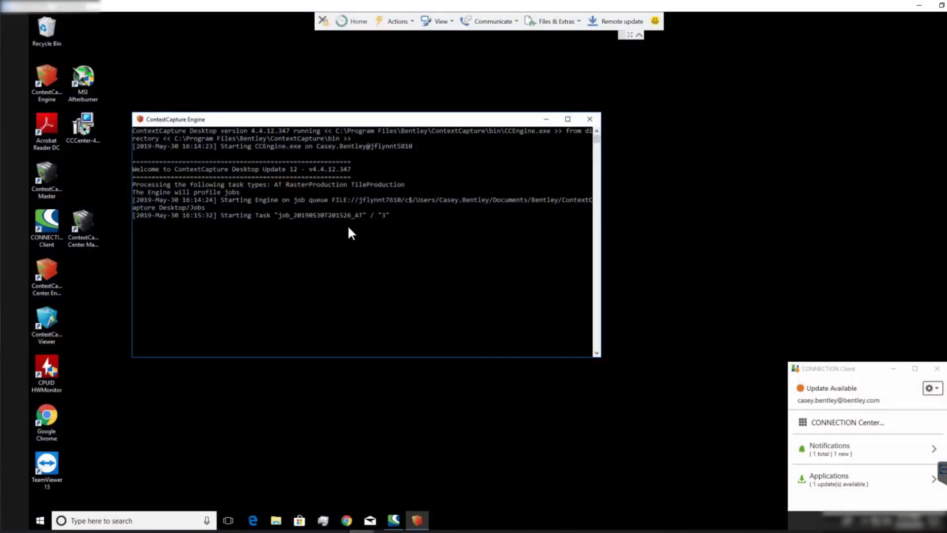
Switch back to ContextCapture Master on the master computer and create a new reconstruction from Block_1 - AT
left_click(371, 521)
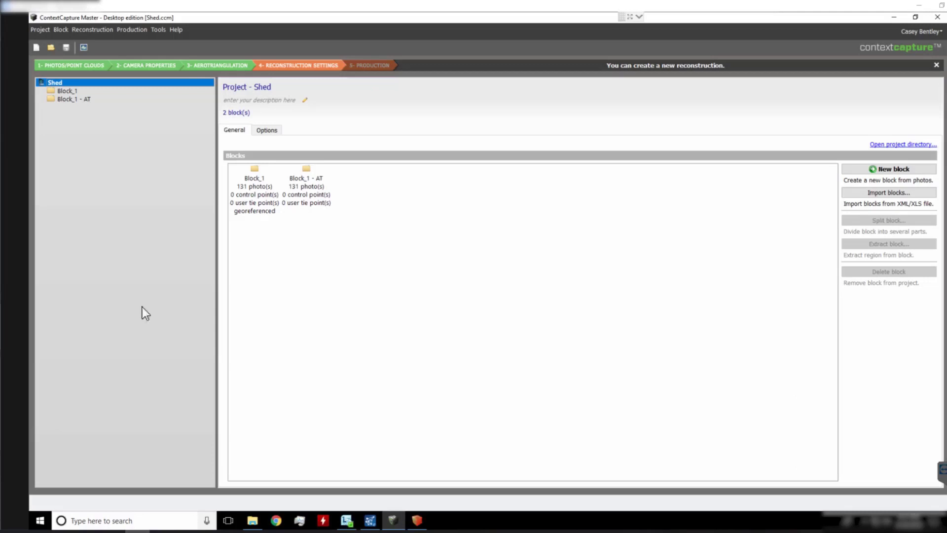
left_click(74, 99)
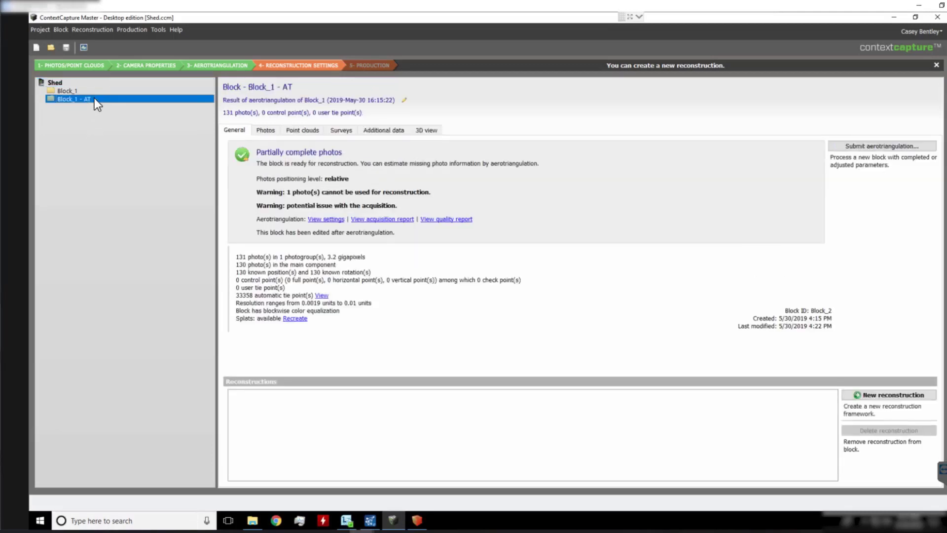
left_click(887, 395)
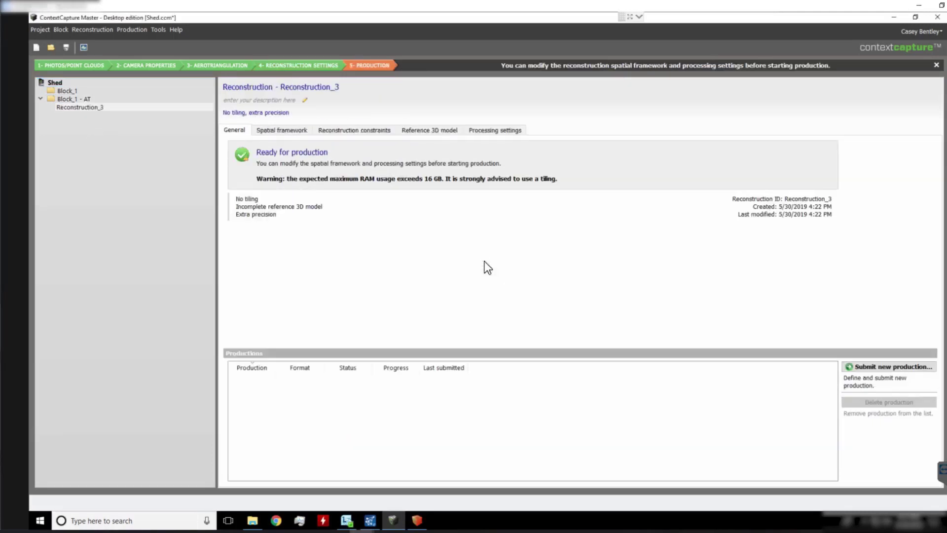
Set the spatial framework of Reconstruction_3 to Adaptive tiling with a target RAM usage of 20 GB
left_click(273, 130)
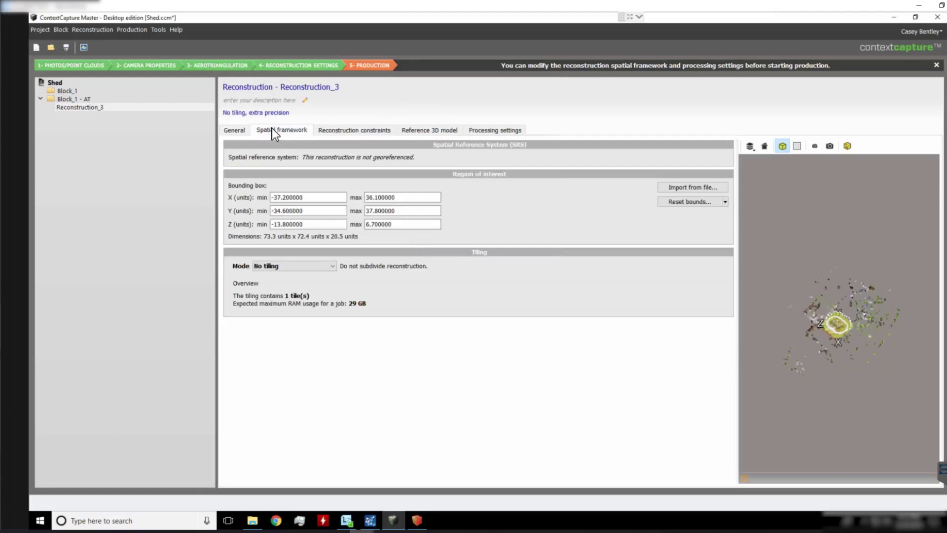
left_click(315, 266)
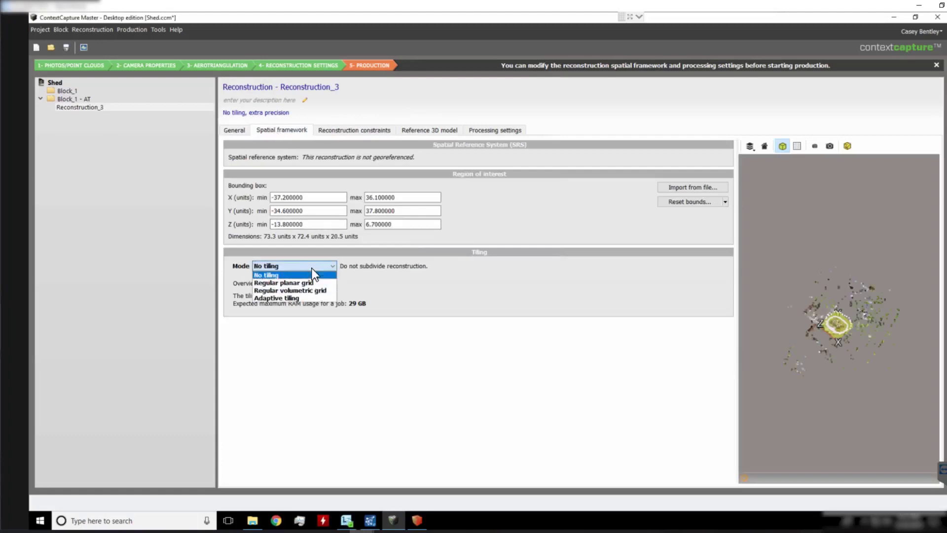
left_click(291, 298)
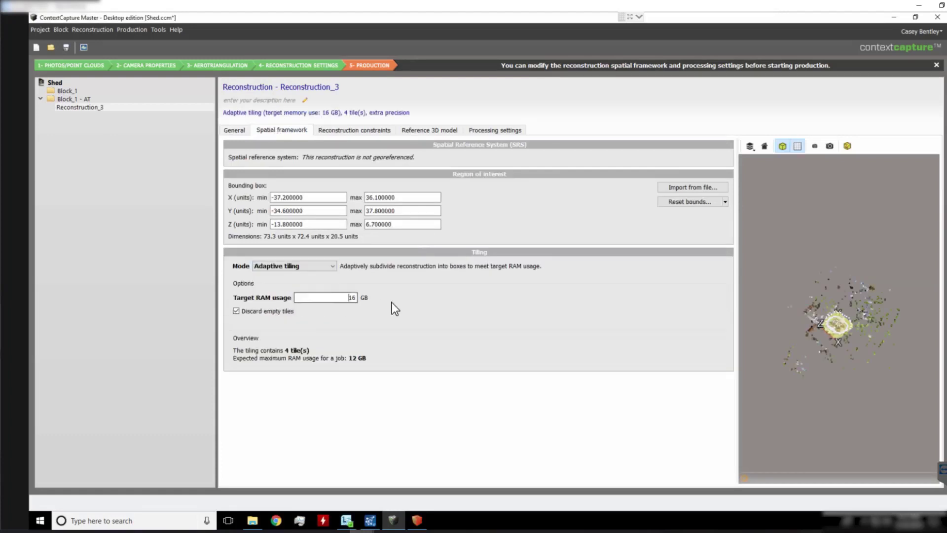
key("shift+End")
type("20")
Submit a new production from Reconstruction_3 with the default name, 3MX format, extent and destination
left_click(234, 130)
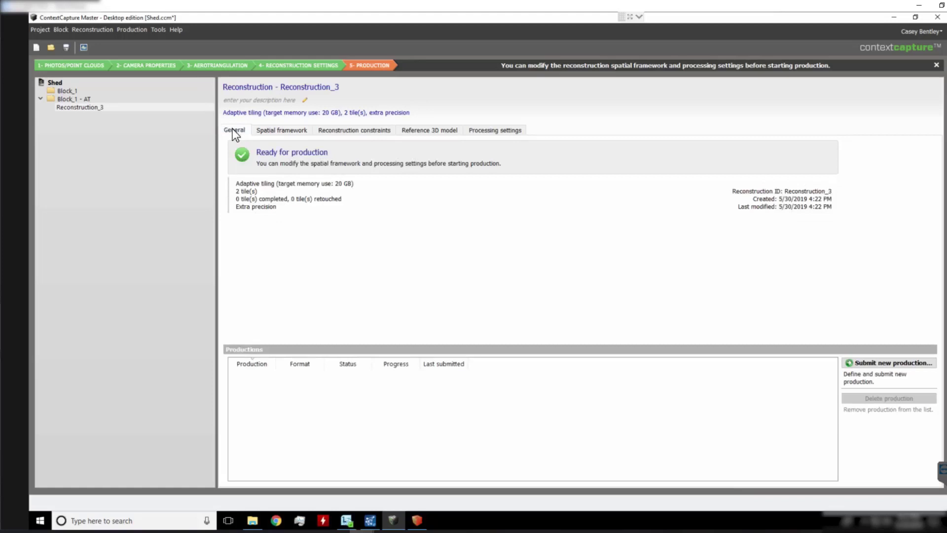
left_click(910, 366)
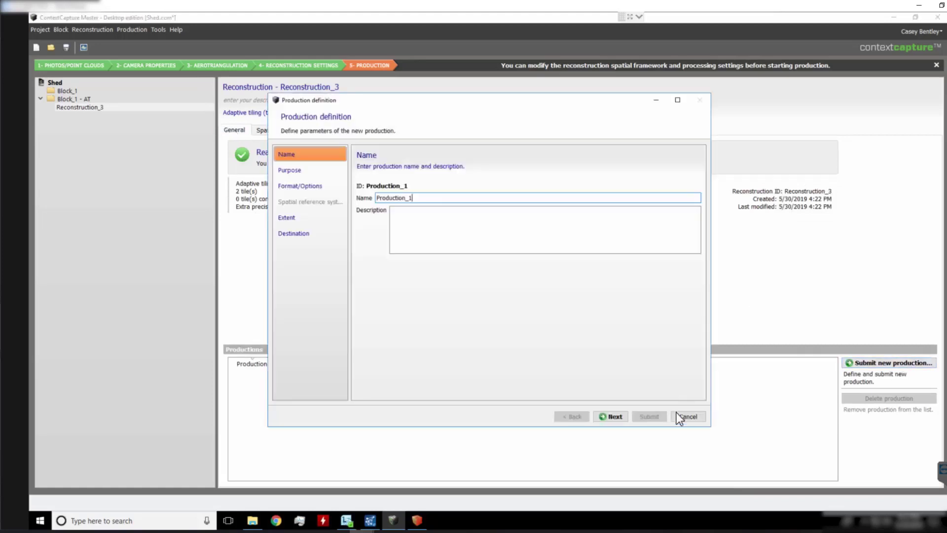
left_click(612, 417)
left_click(612, 417)
left_click(622, 416)
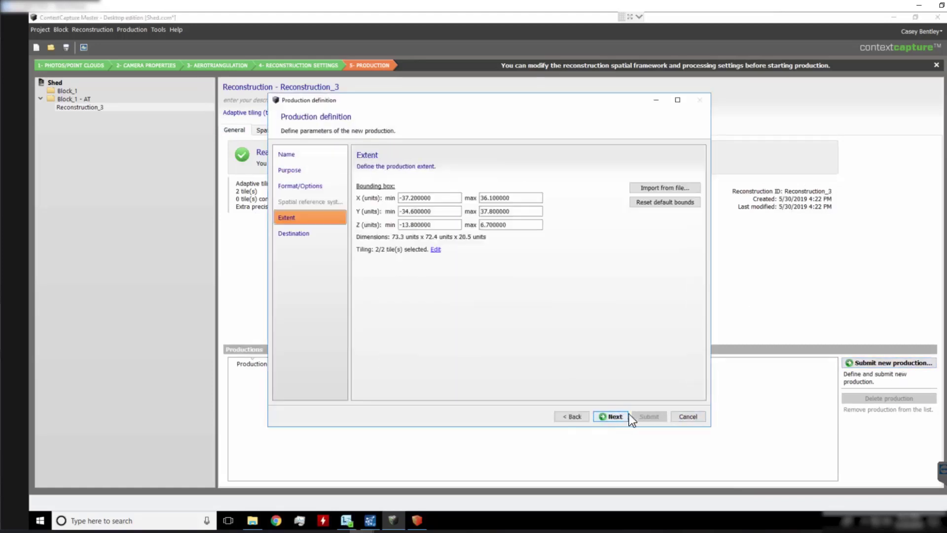
left_click(619, 417)
left_click(653, 417)
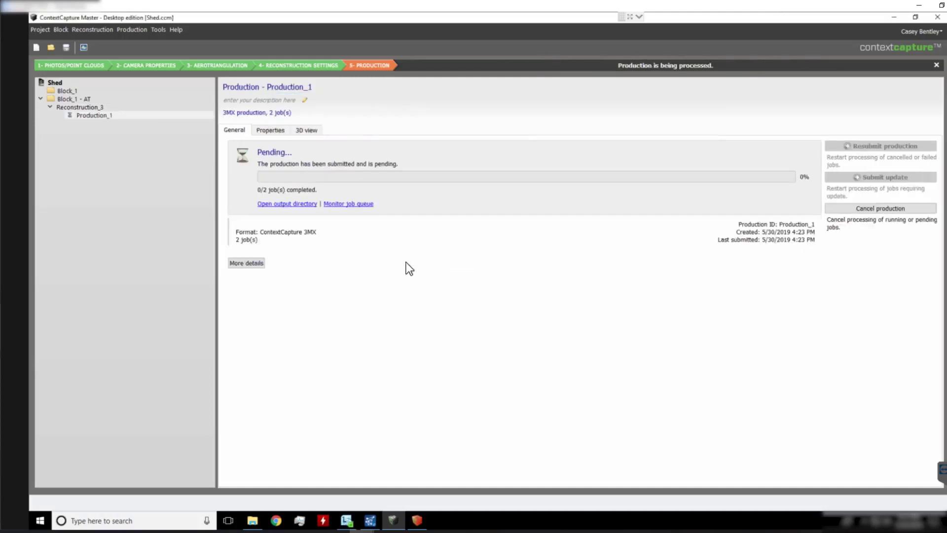
Show the tile job details of Production_1 and check the ContextCapture Engine logs on the master computer and the second computer
left_click(251, 263)
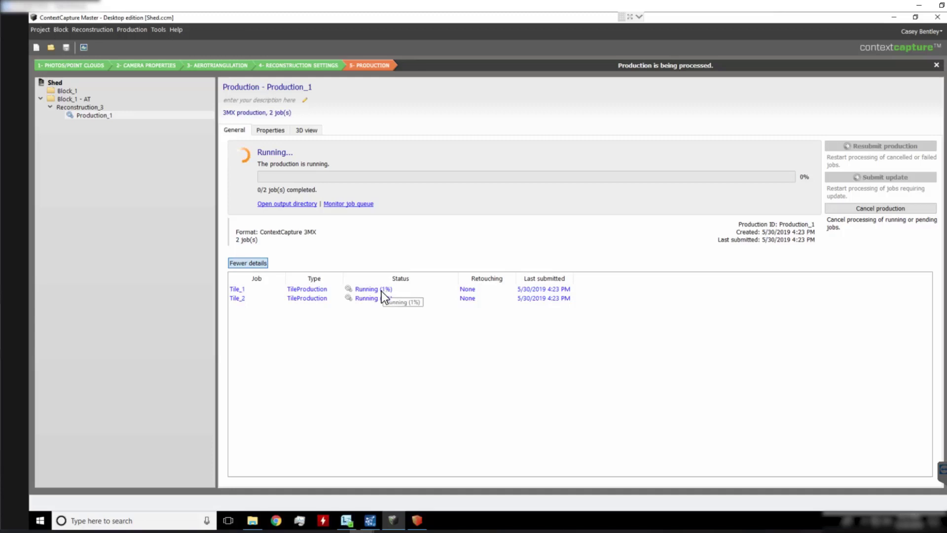
left_click(421, 526)
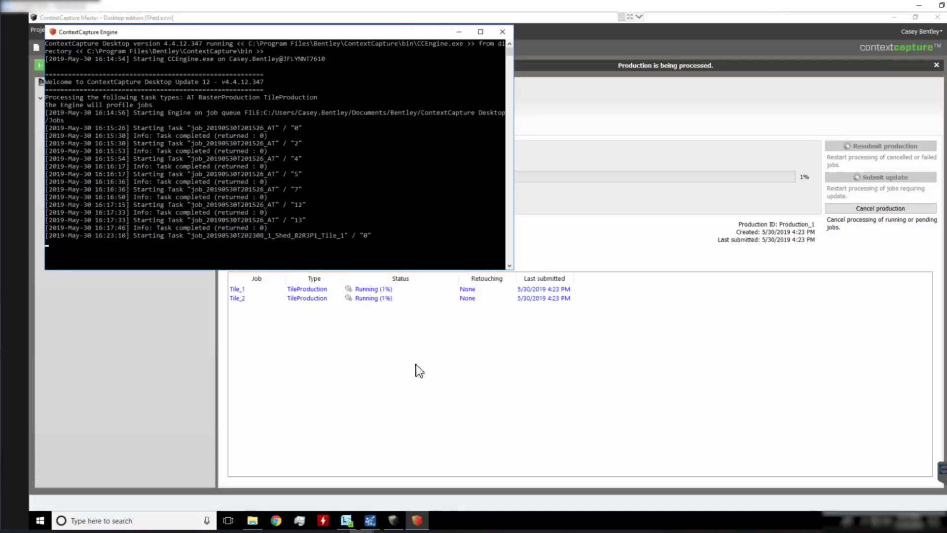
mouse_move(370, 520)
left_click(505, 502)
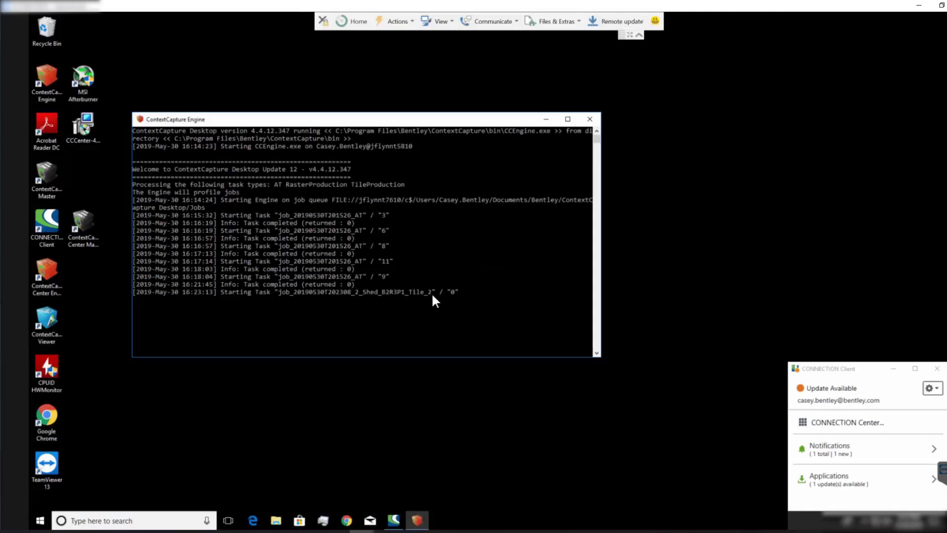
Switch back to ContextCapture Master on the master computer and inspect the Production_1 model in 3D
mouse_move(370, 521)
left_click(410, 483)
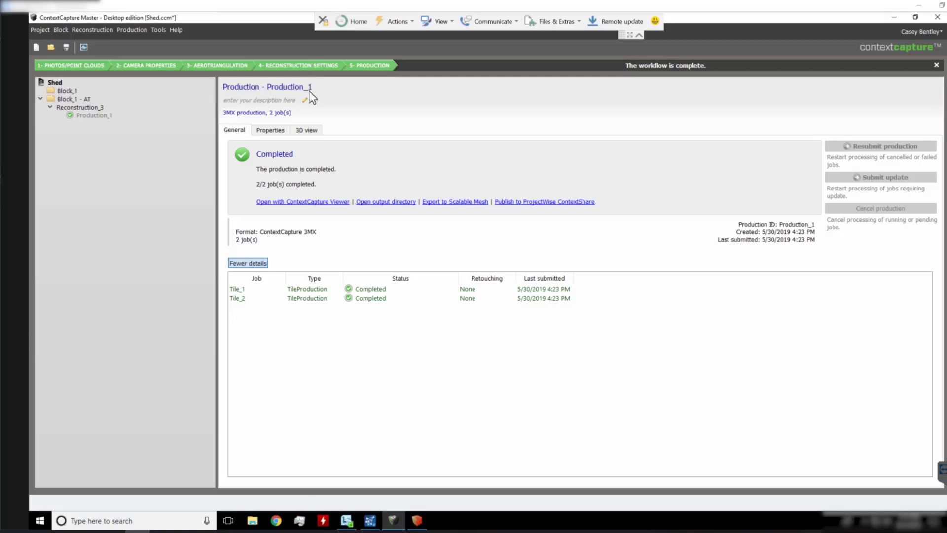
left_click(308, 130)
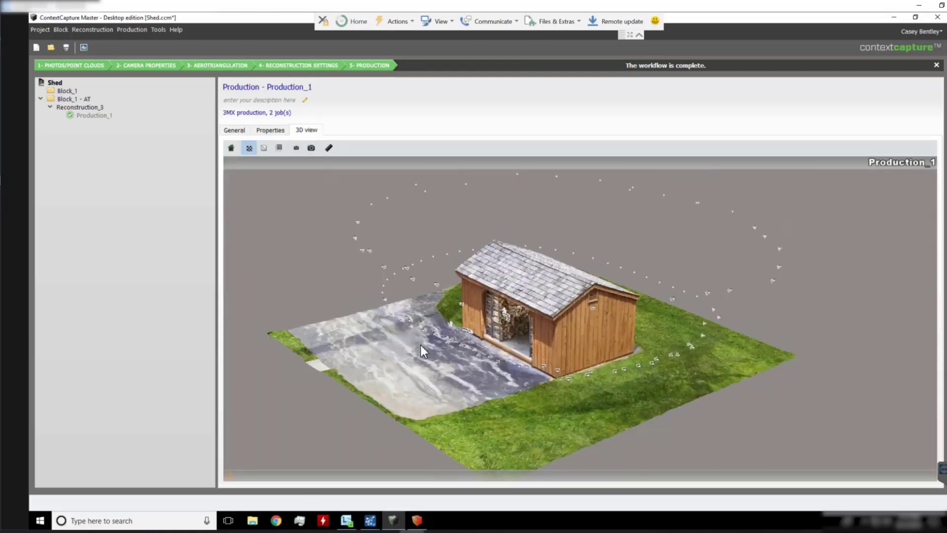
mouse_move(420, 345)
left_mouse_down()
mouse_move(466, 375)
mouse_move(490, 372)
mouse_move(478, 365)
left_mouse_up()
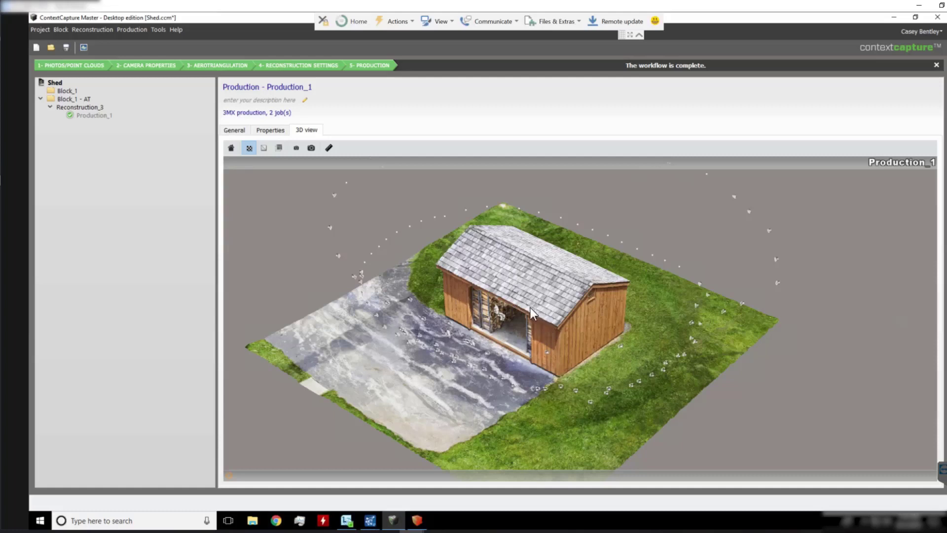
Review the UNC path and job queue directory options of the Shed project
left_click(60, 84)
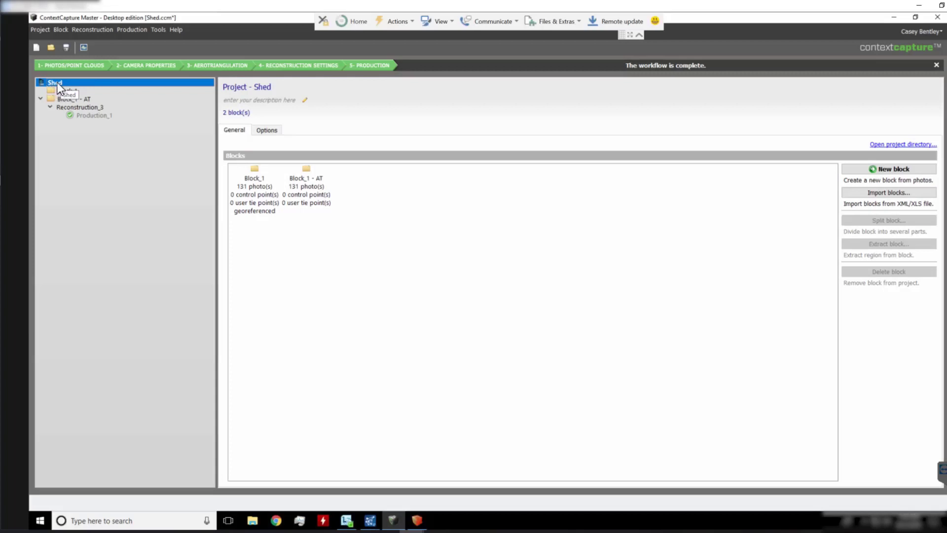
left_click(271, 131)
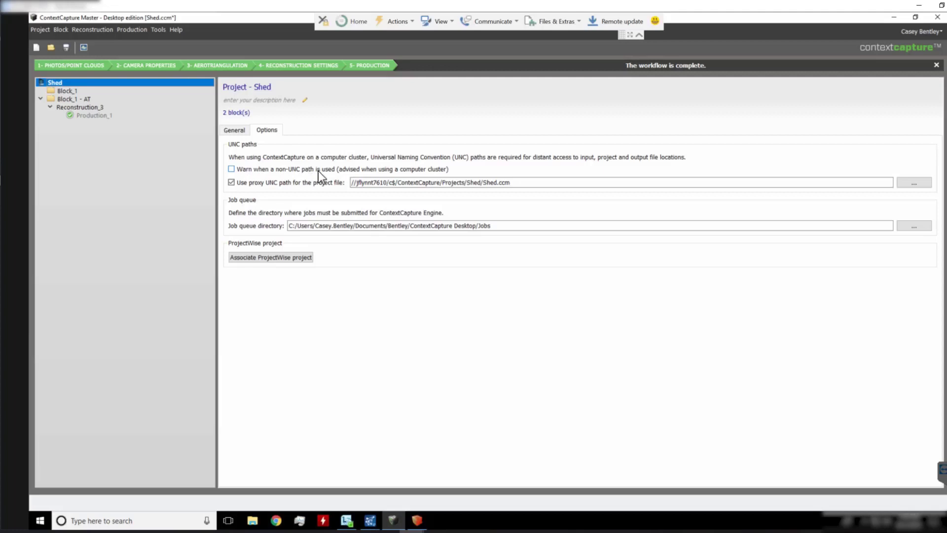
left_click(236, 130)
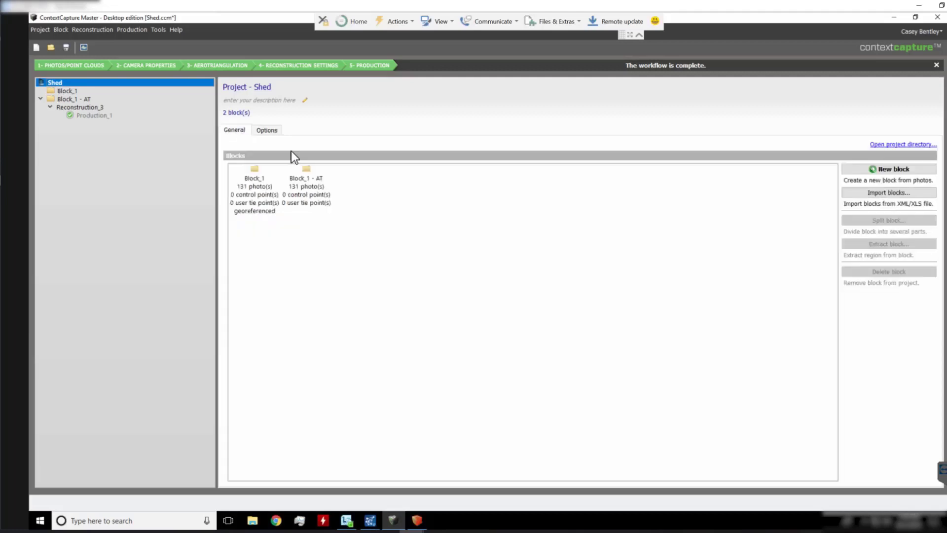
Return to Production_1 and examine its 3D shed model from another angle
left_click(89, 115)
left_click(314, 132)
left_click_drag(538, 392, 591, 348)
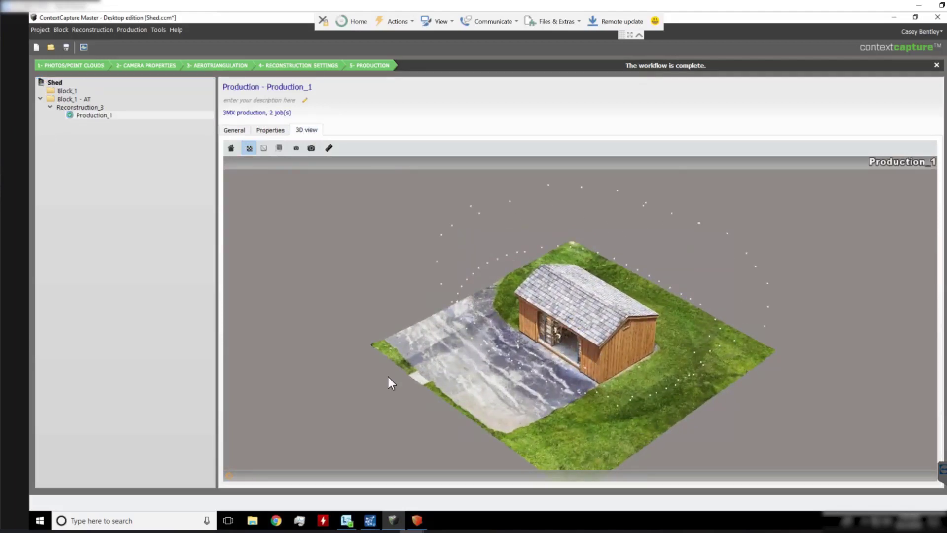